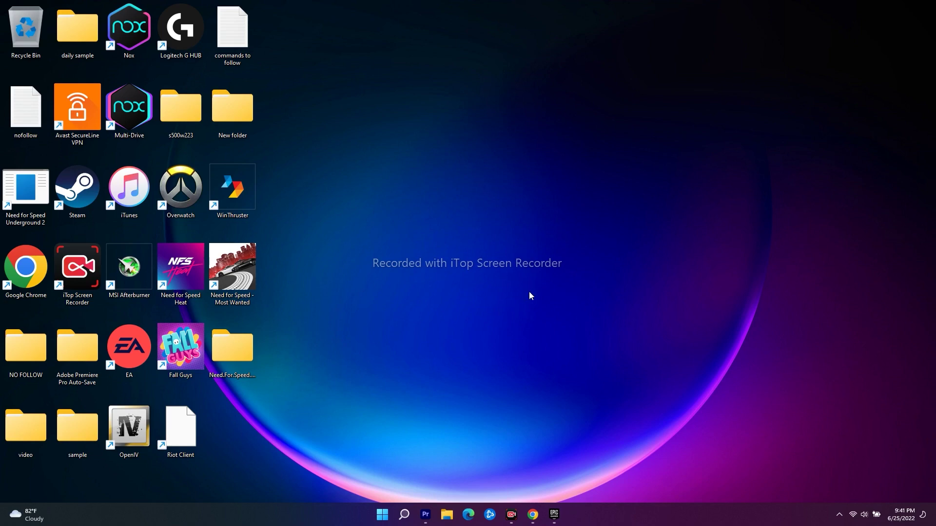
Step: Bring up the Epic Games Launcher and then the Start menu power options, returning to the desktop
click(554, 514)
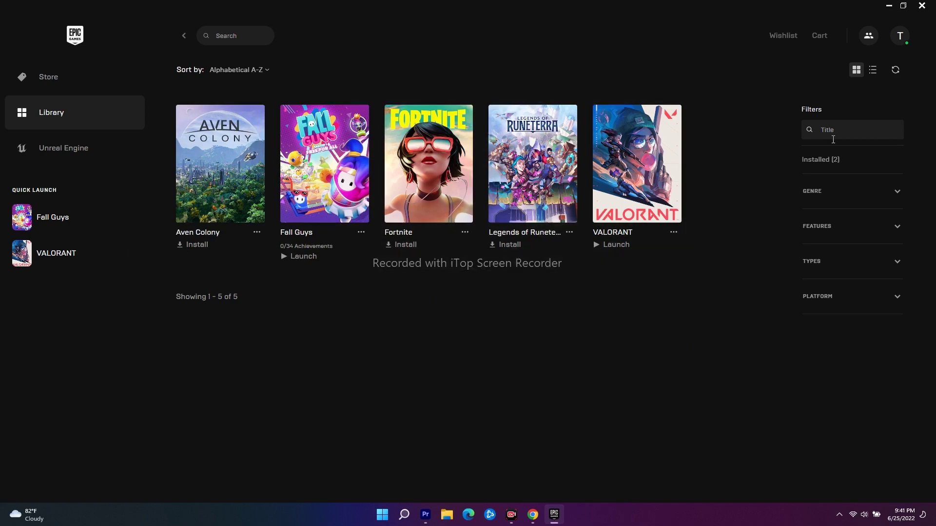
click(888, 6)
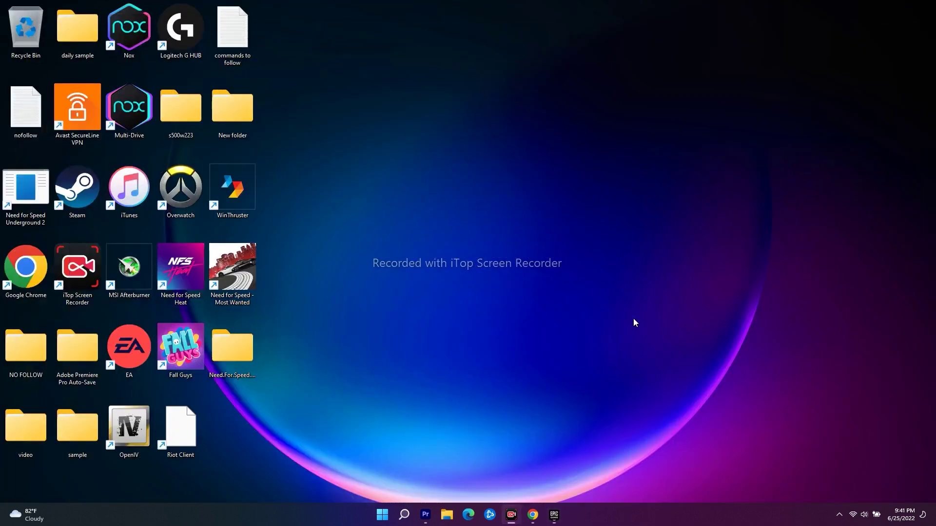
click(385, 505)
click(589, 483)
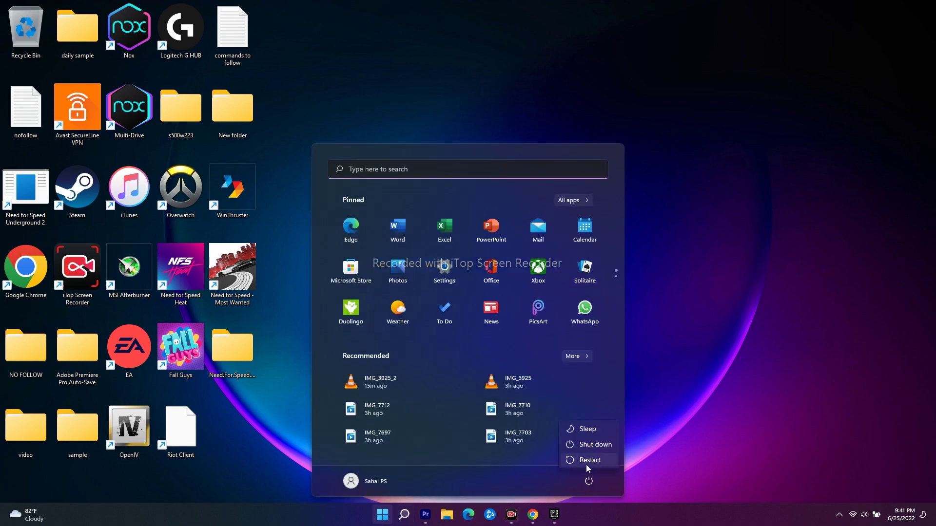
click(724, 327)
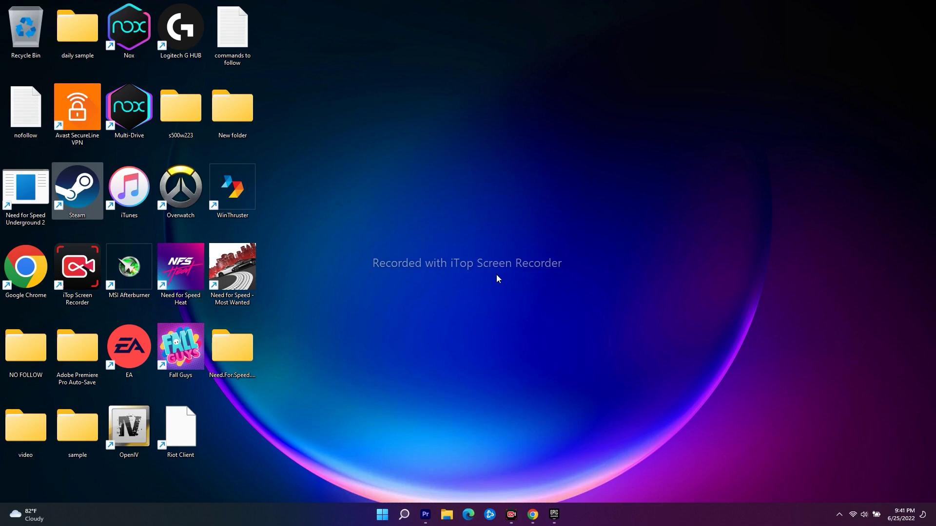
Step: Verify the Fall Guys game files in the Epic Games Launcher, then minimize the launcher
click(554, 514)
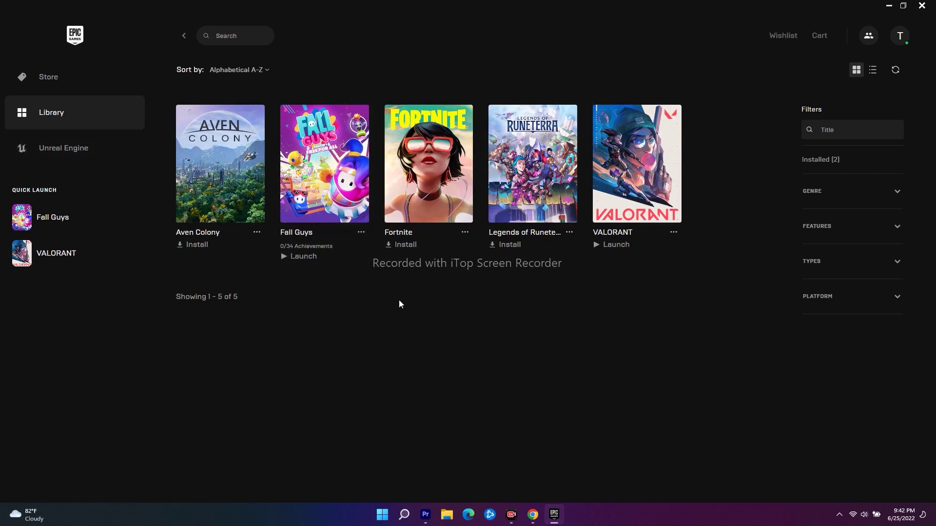
click(361, 234)
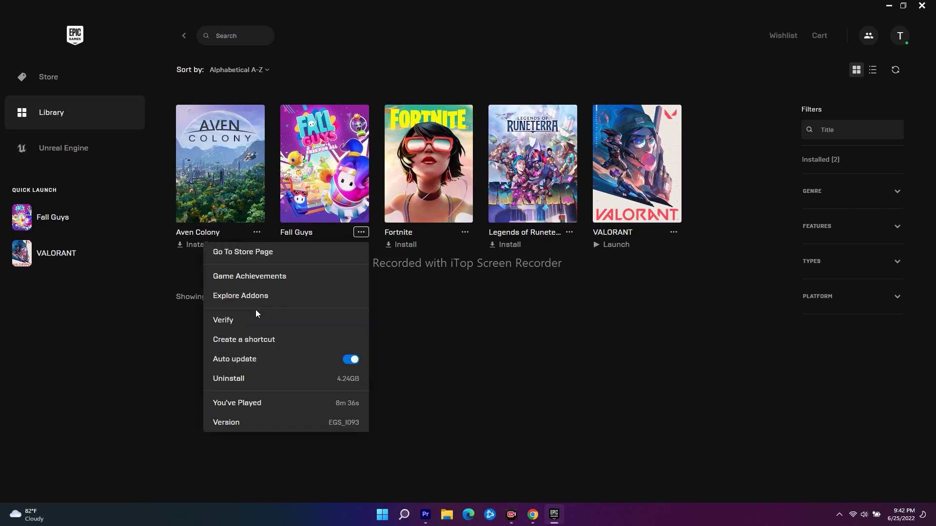
click(504, 327)
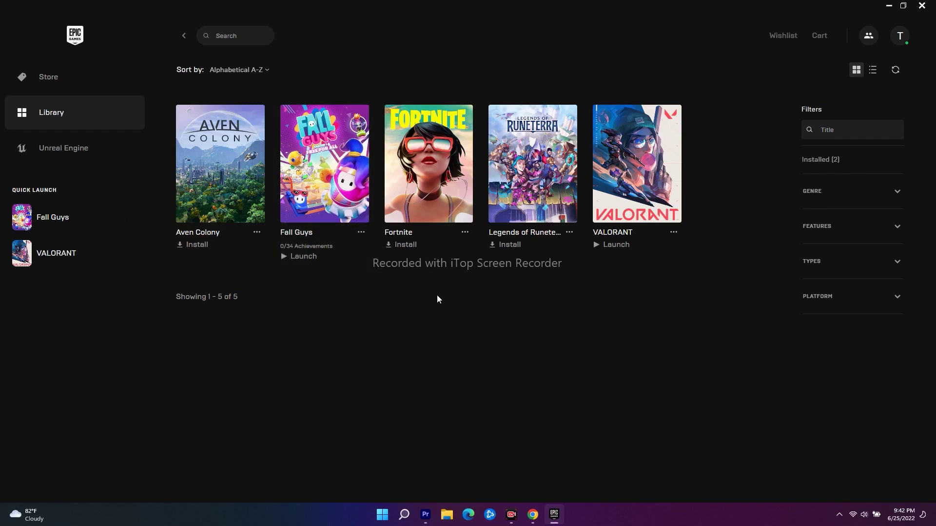
click(887, 6)
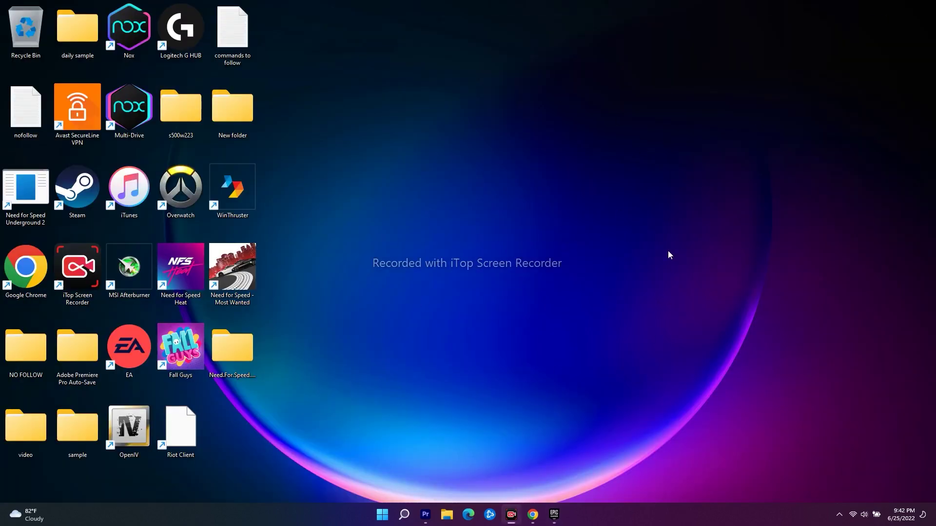
Step: Search for 'cmd' and run Command Prompt as administrator
click(404, 514)
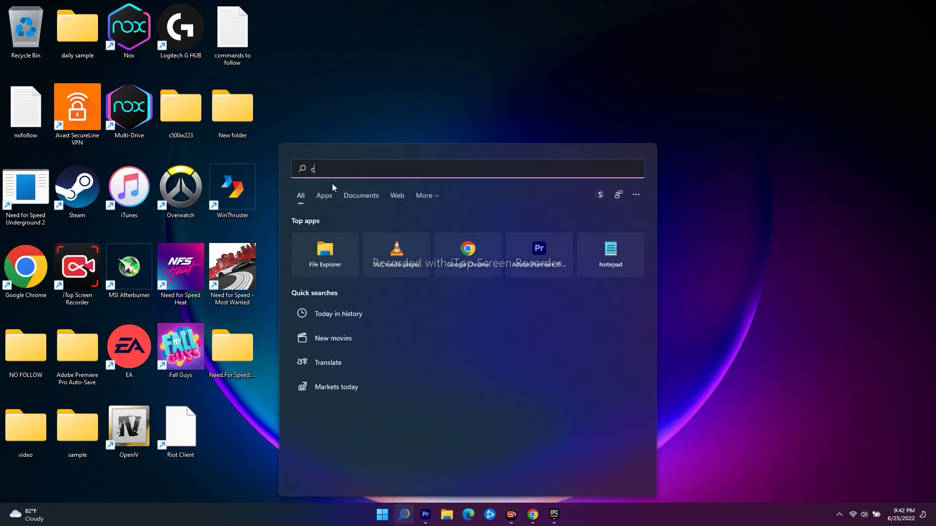
text(cmd)
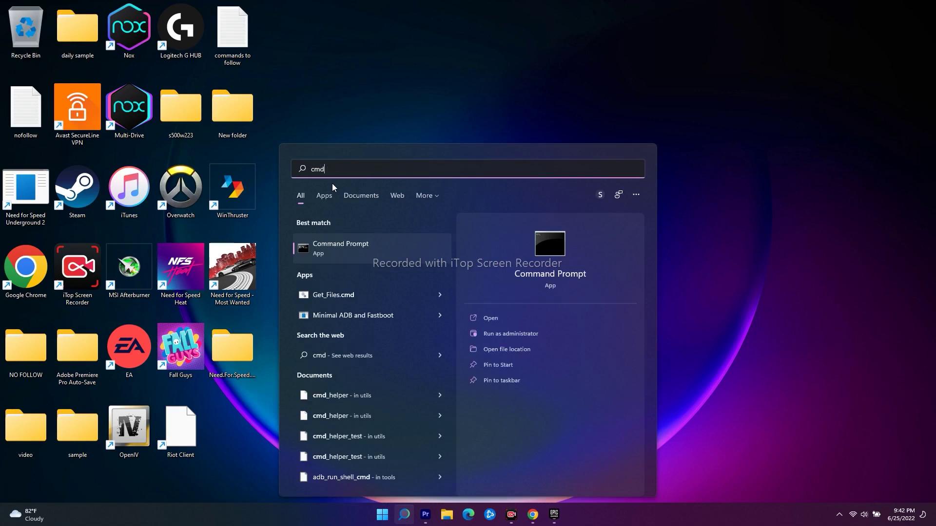
click(517, 333)
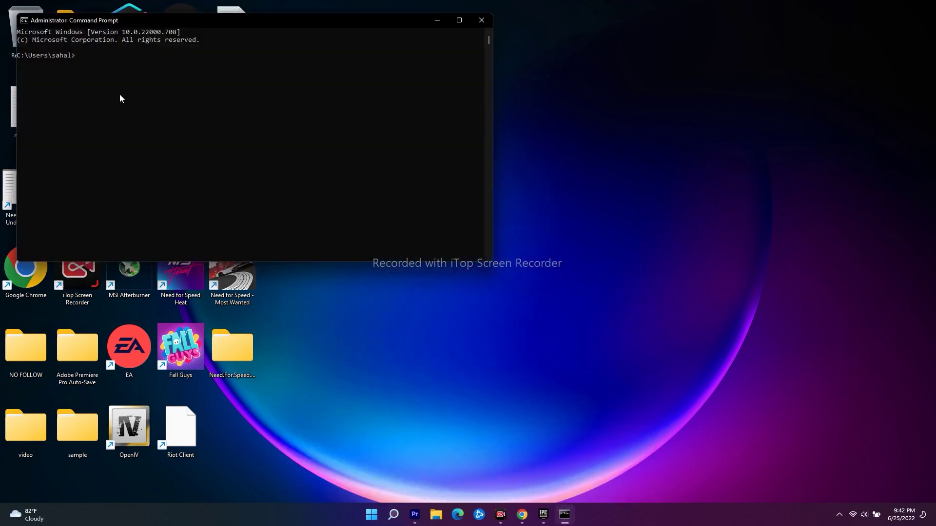
Step: Run ipconfig/flushdns and then ipconfig/registerdns in the admin Command Prompt
text(ipconfig/flushdns)
key(Return)
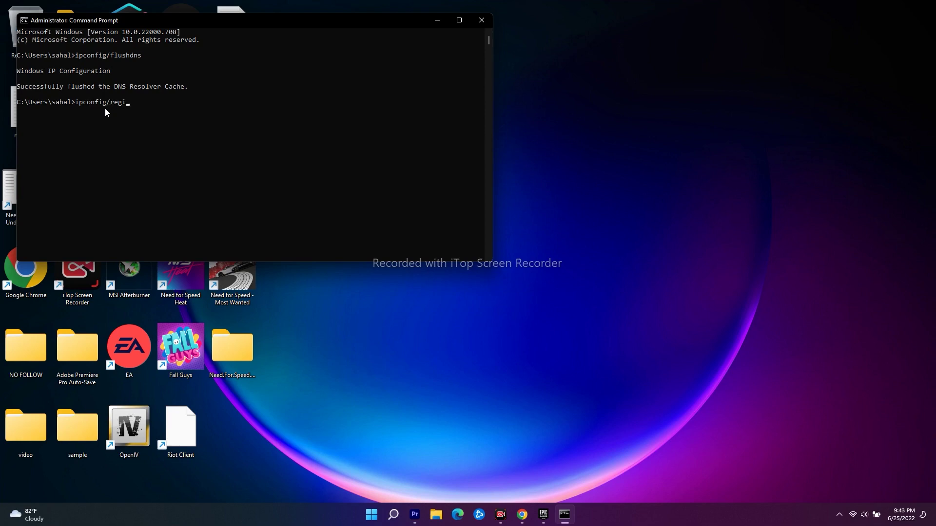
text(terdns)
key(Return)
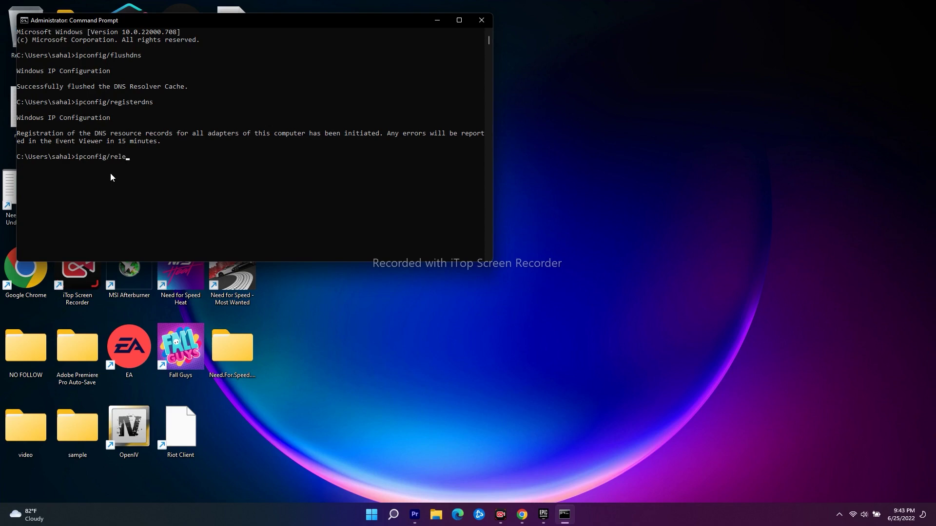
Step: Release and then renew the IP address with ipconfig/release and ipconfig/renew
key(Return)
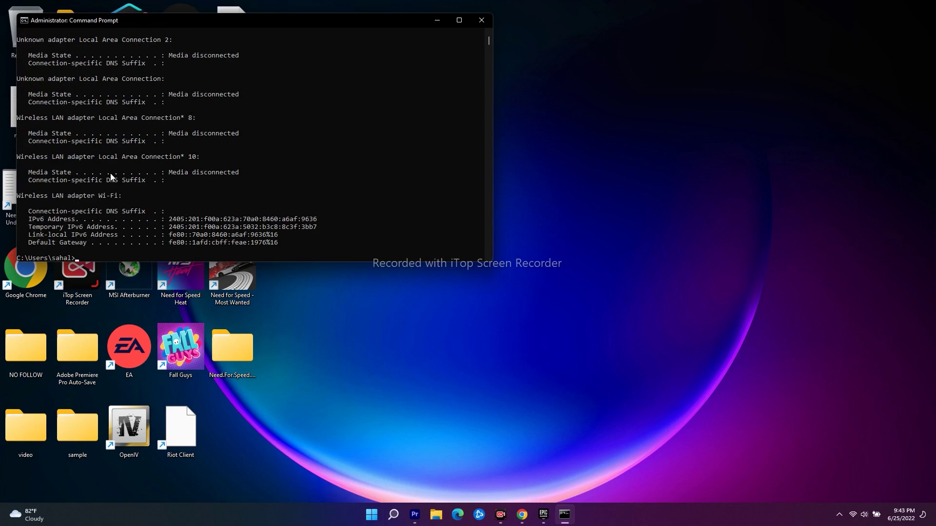
text(ipconfig/renew)
key(Return)
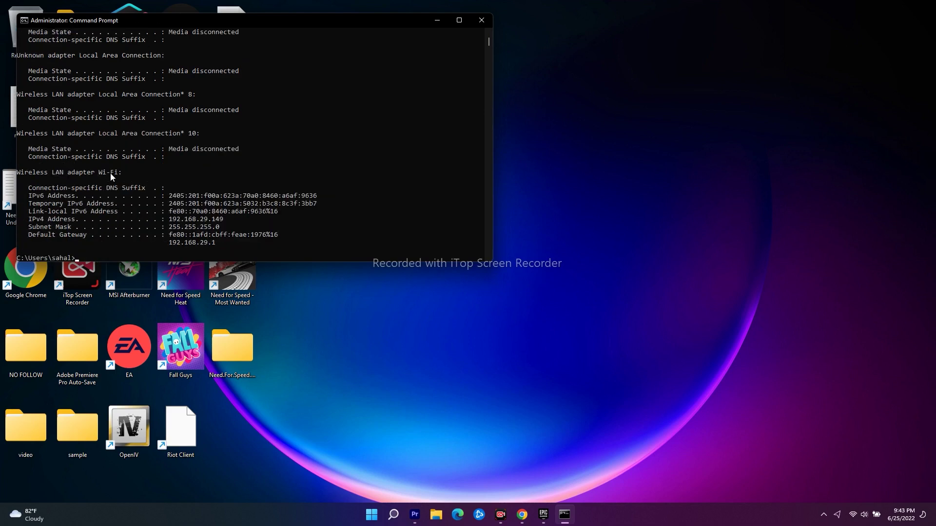
Step: Reset the Winsock catalog with netsh winsock reset
text(netsh winsock rese)
key(Return)
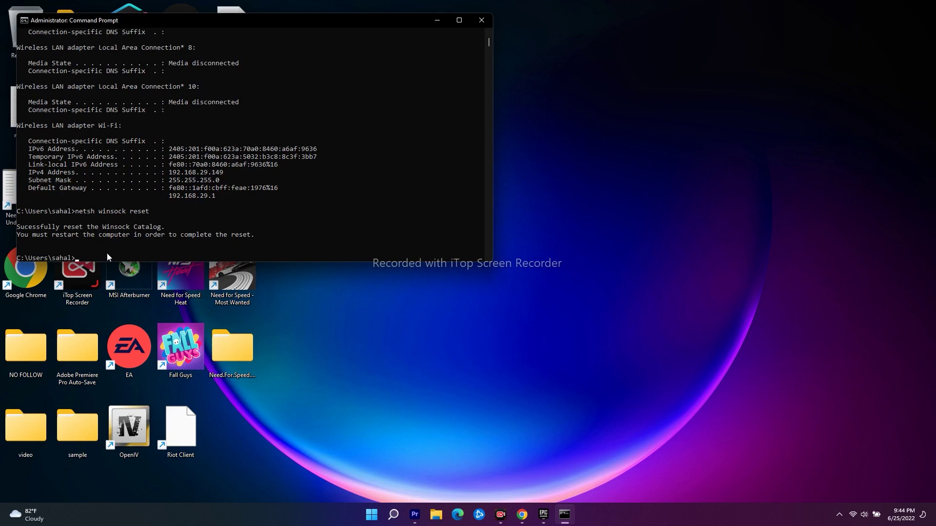
Step: Close Command Prompt and launch ncpa.cpl from Windows Search to show the network adapters
click(481, 20)
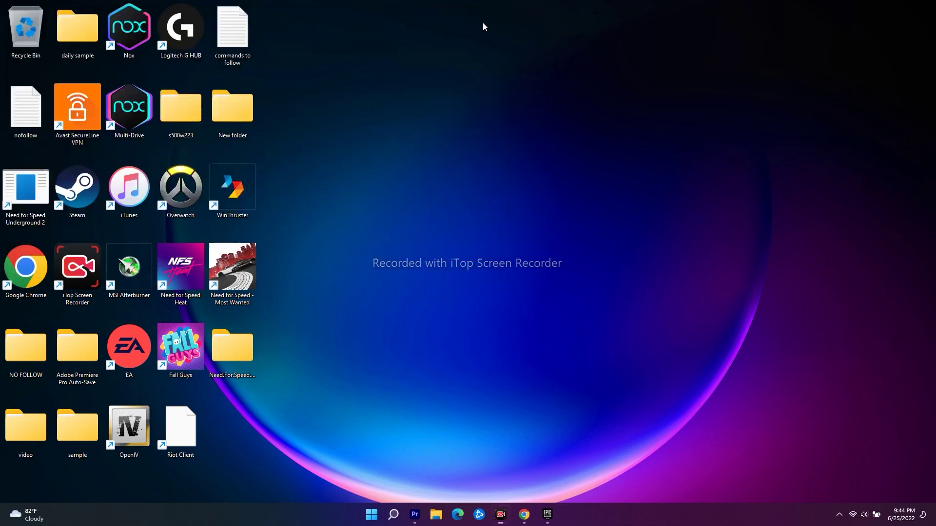
key(super)
key(super)
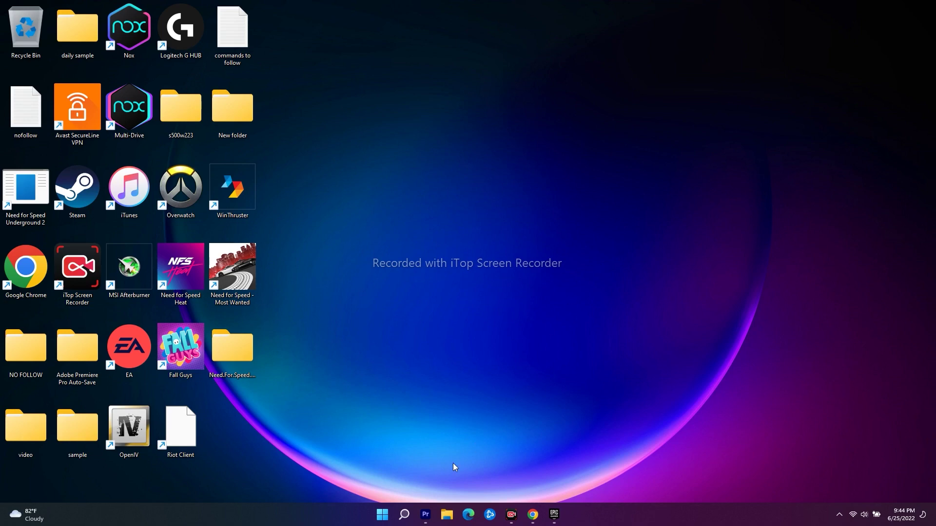
click(407, 519)
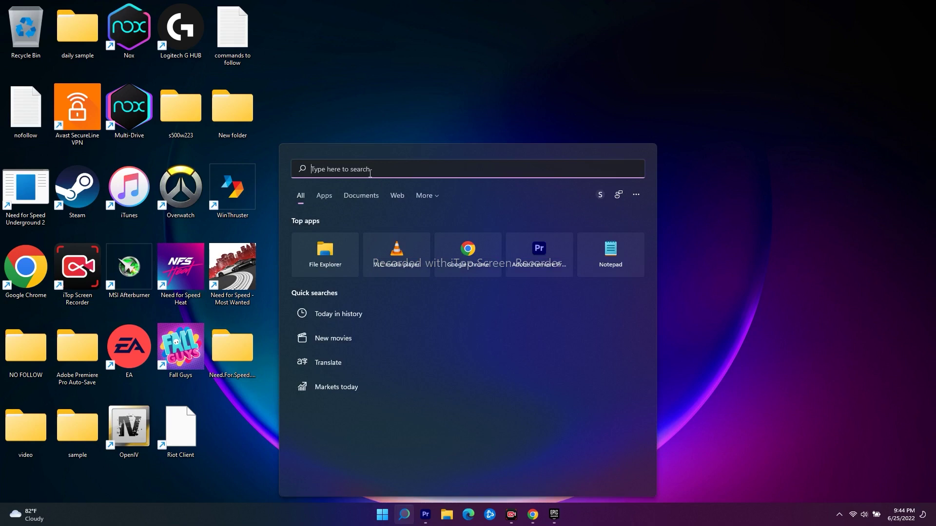
text(nc)
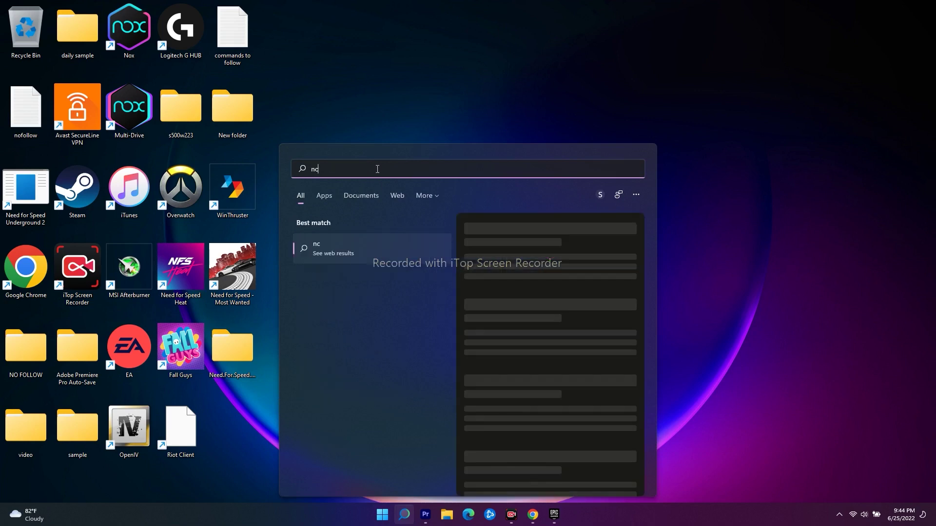
text(pa.cpl)
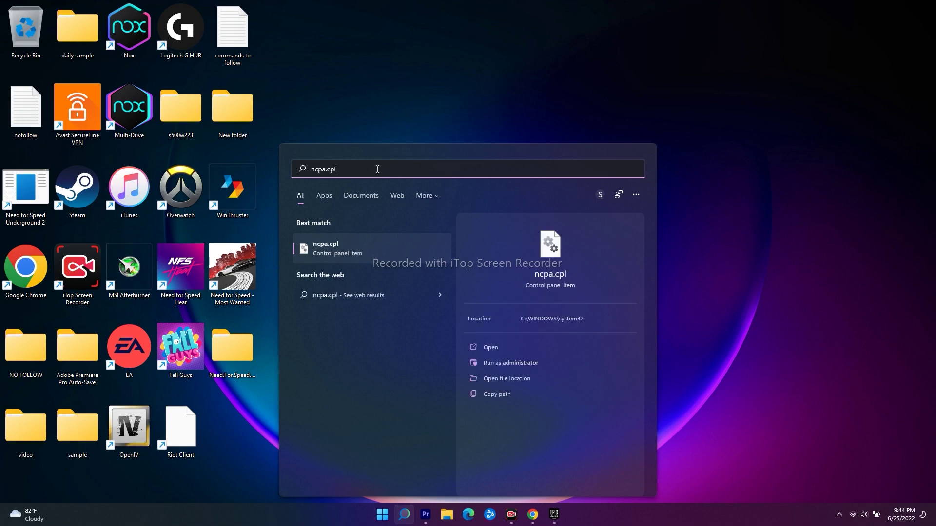
key(Return)
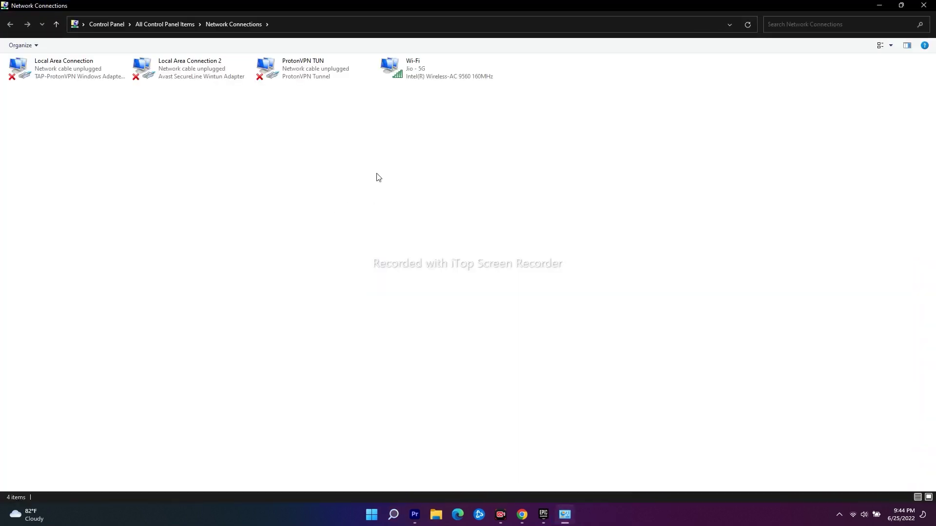
Step: Give the Wi-Fi adapter's IPv4 preferred DNS 8.8.8.8 and alternate 8.8.4.4, then close Wi-Fi Properties
right_click(420, 81)
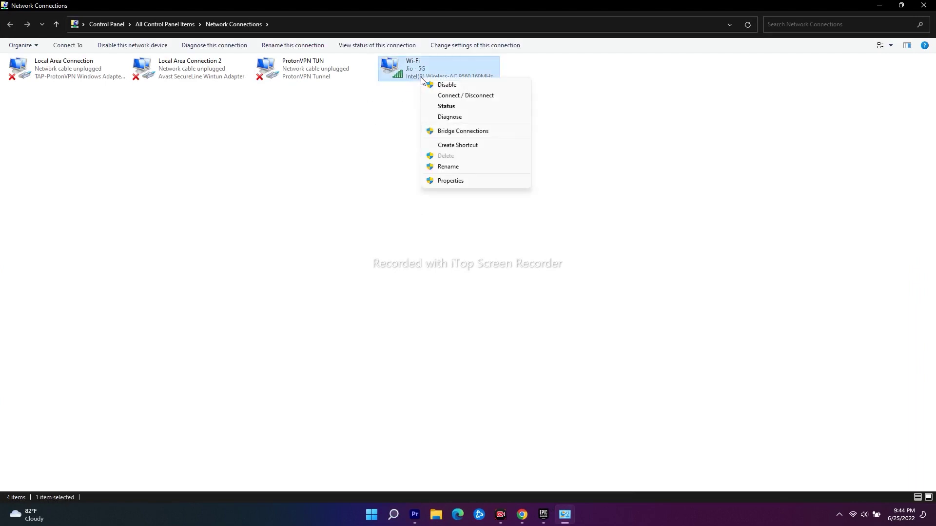
click(445, 182)
drag(87, 64, 378, 121)
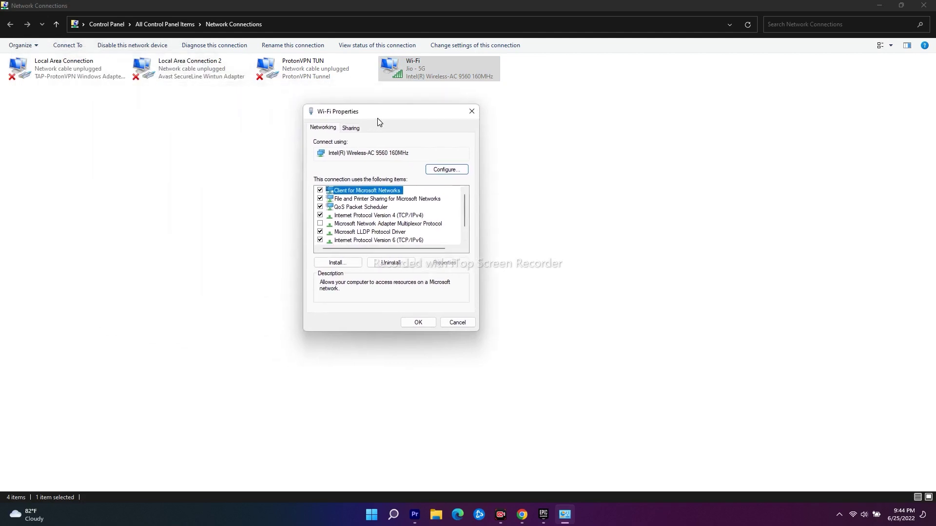
double_click(404, 217)
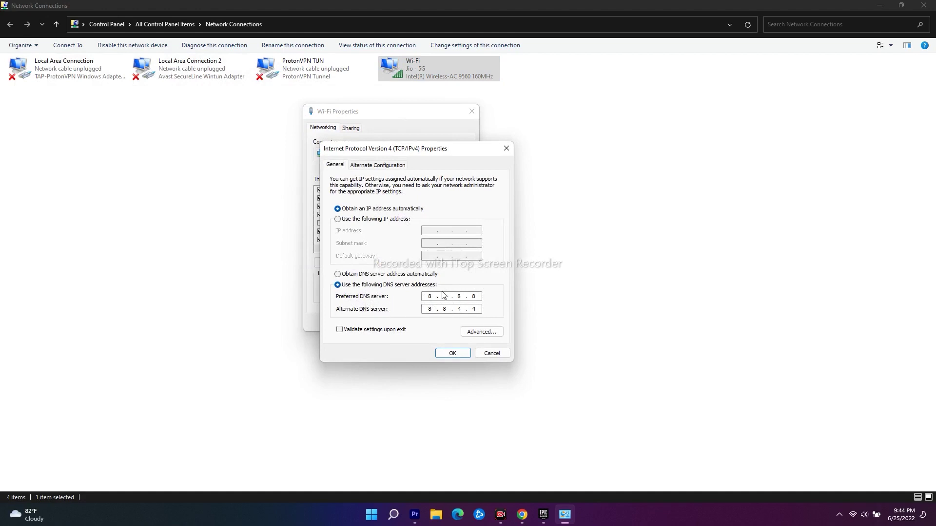
click(452, 353)
click(474, 110)
Step: Close Network Connections and restore the Epic Games Launcher library from the taskbar
click(927, 7)
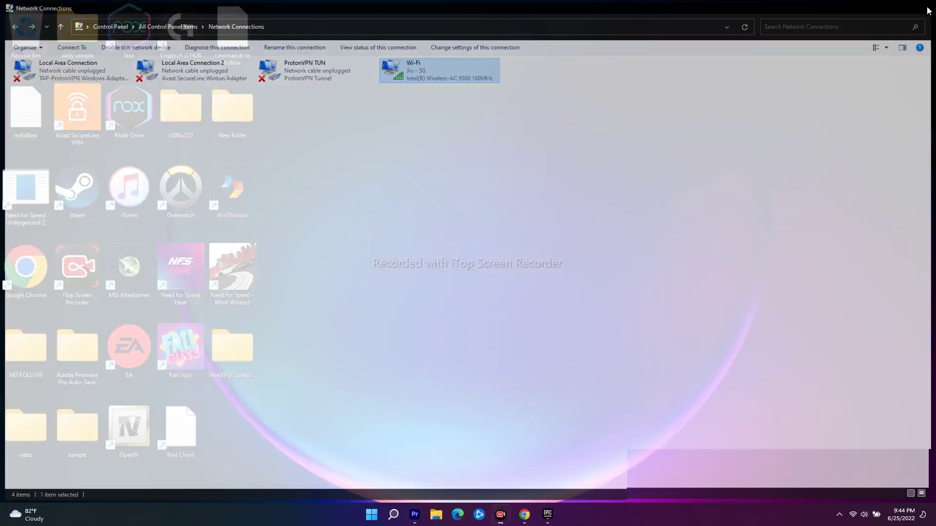
click(554, 514)
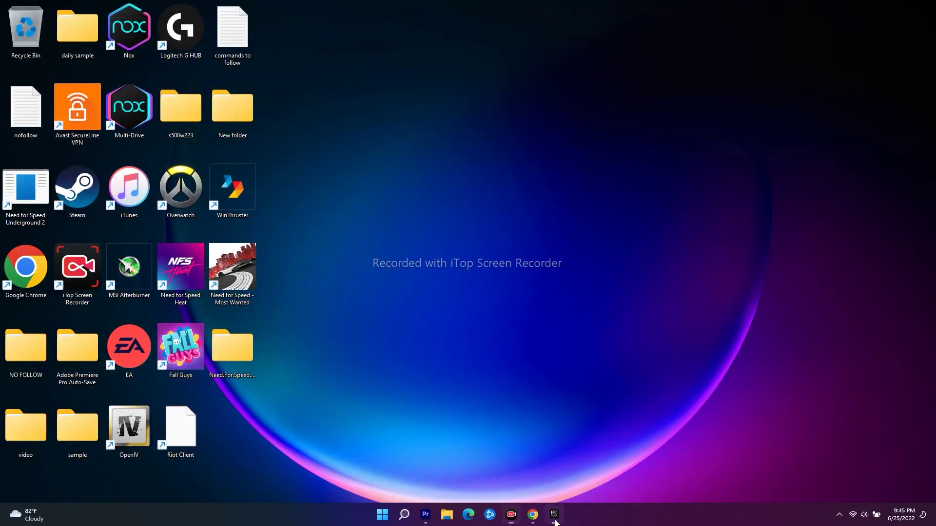